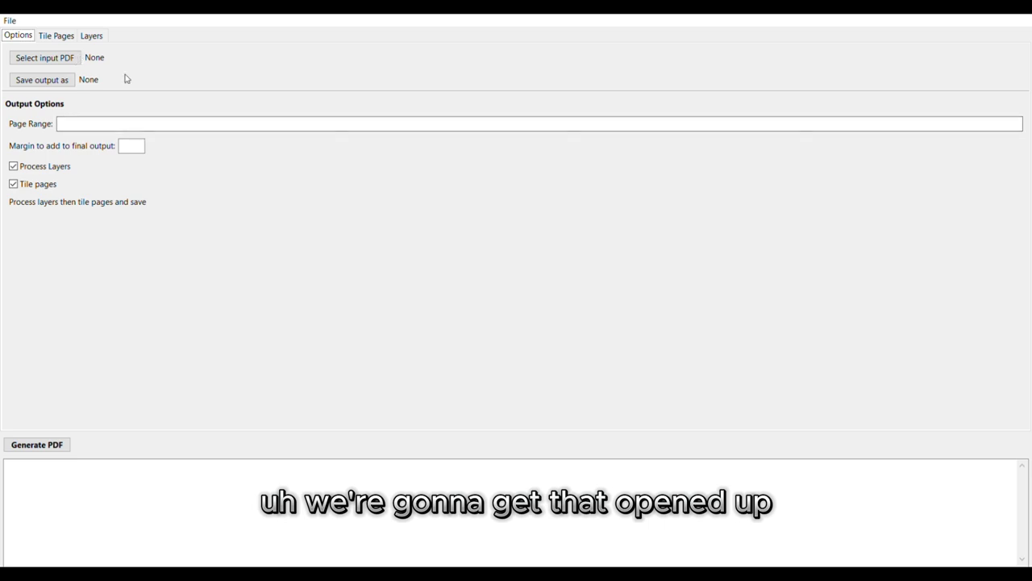
Load Meloday-Dolman-projector-file-XS-5X-45o1ke.pdf as the input and set an output PDF named Meloday-Dolman-projector-file plus the owner's first name
left_click(66, 55)
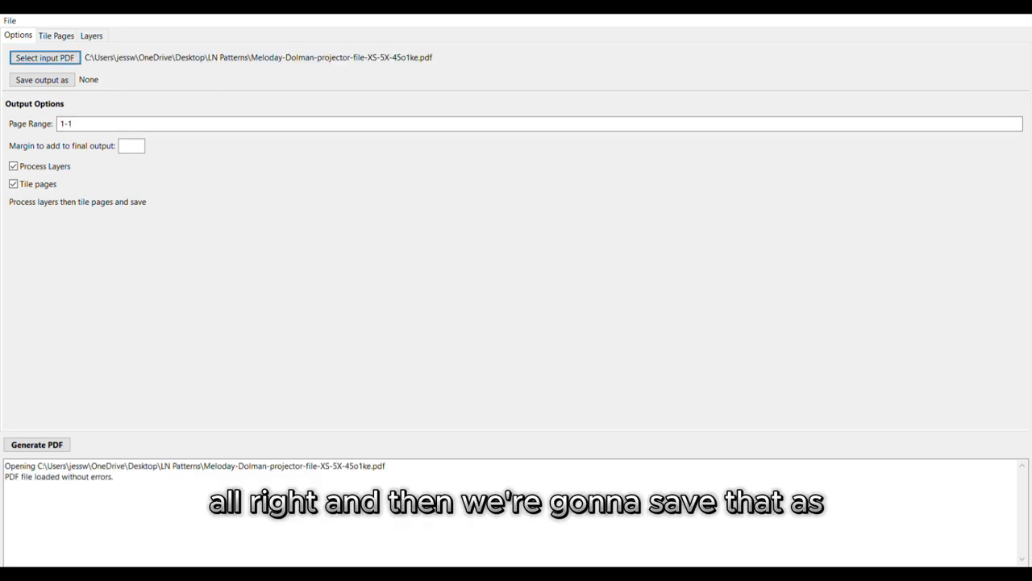
left_click(29, 78)
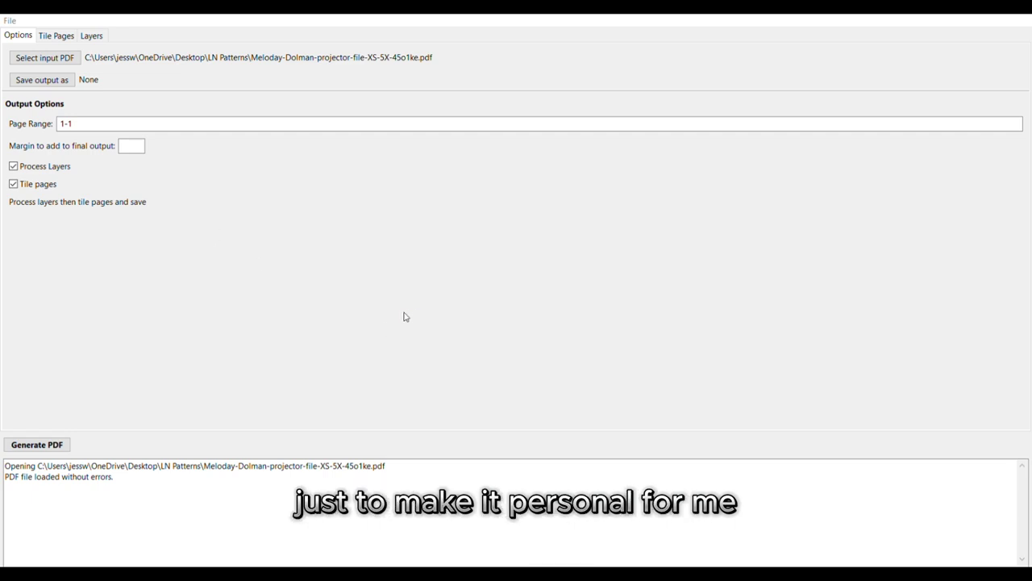
left_click(551, 287)
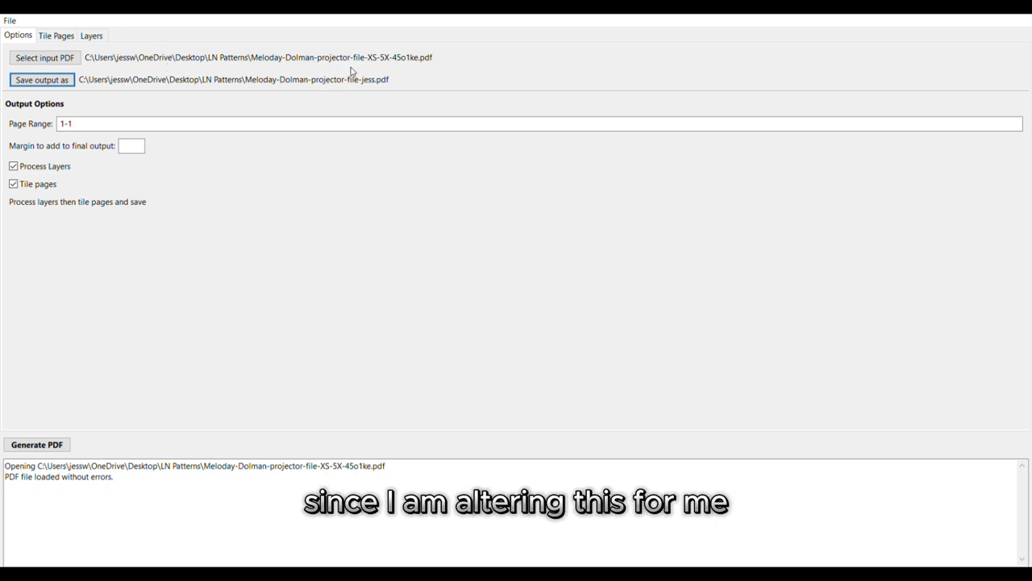
Set the page tiling margin added to the final output to 20 inches
left_click(50, 36)
left_click(133, 255)
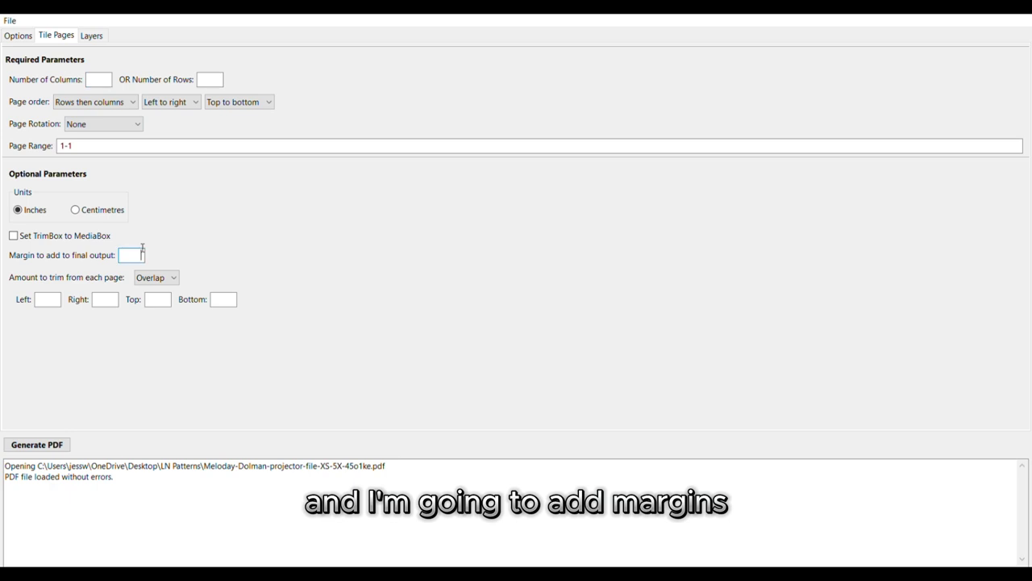
type("20")
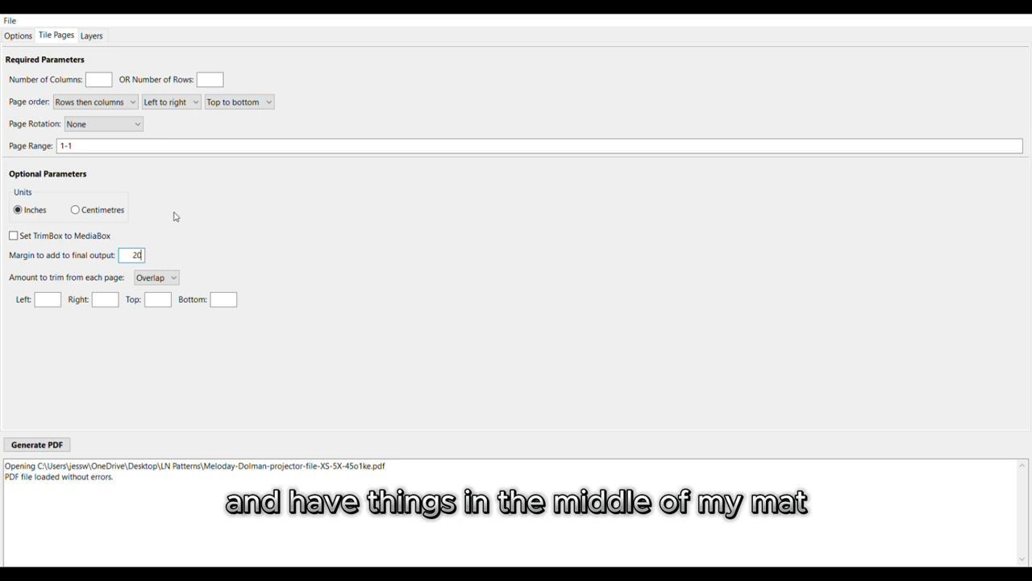
Deselect all pattern layers, then include only the 5X size layer
left_click(90, 34)
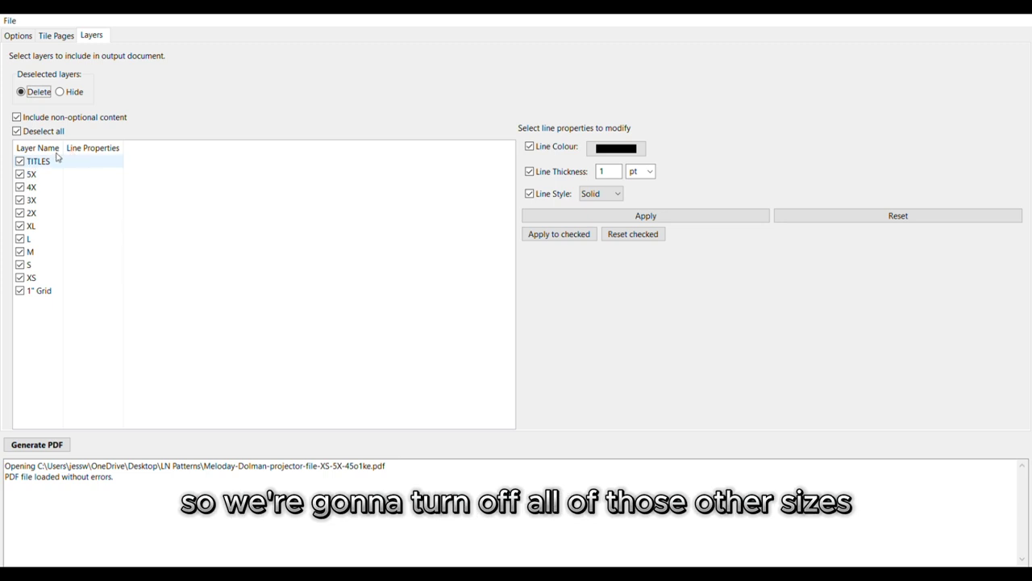
left_click(17, 130)
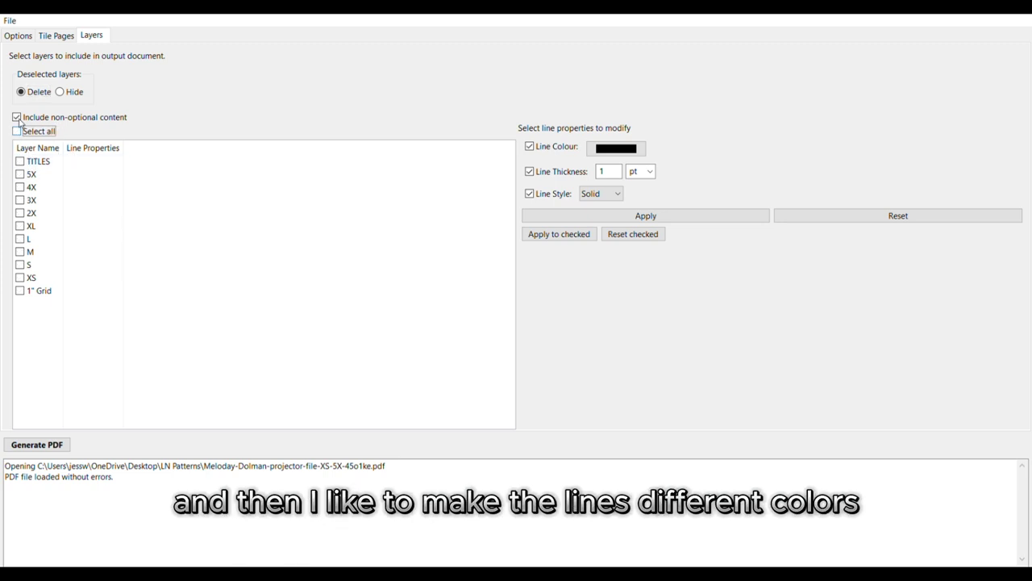
left_click(20, 173)
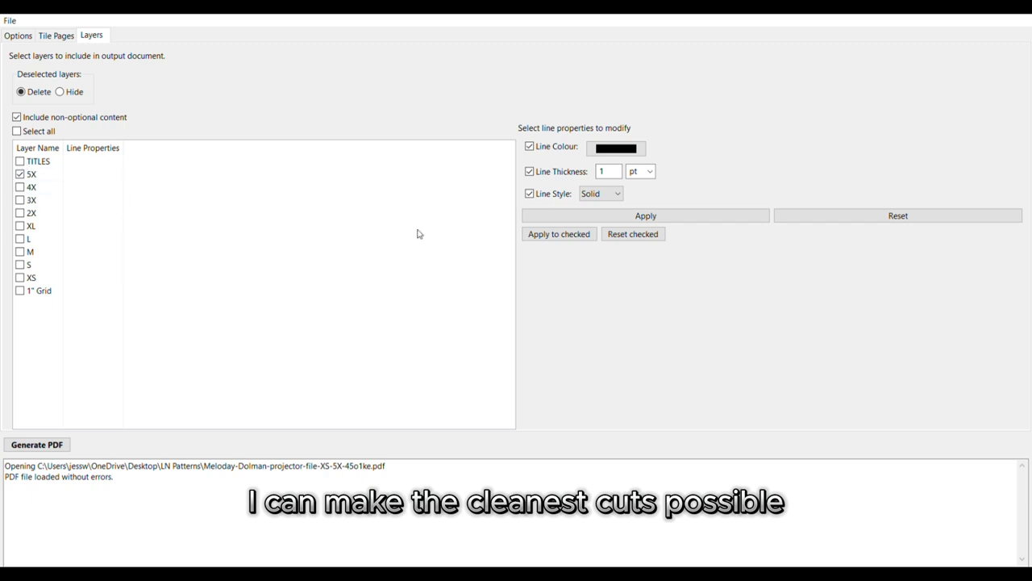
Apply a bright green, 4 pt solid line to the 5X layer
left_click(619, 147)
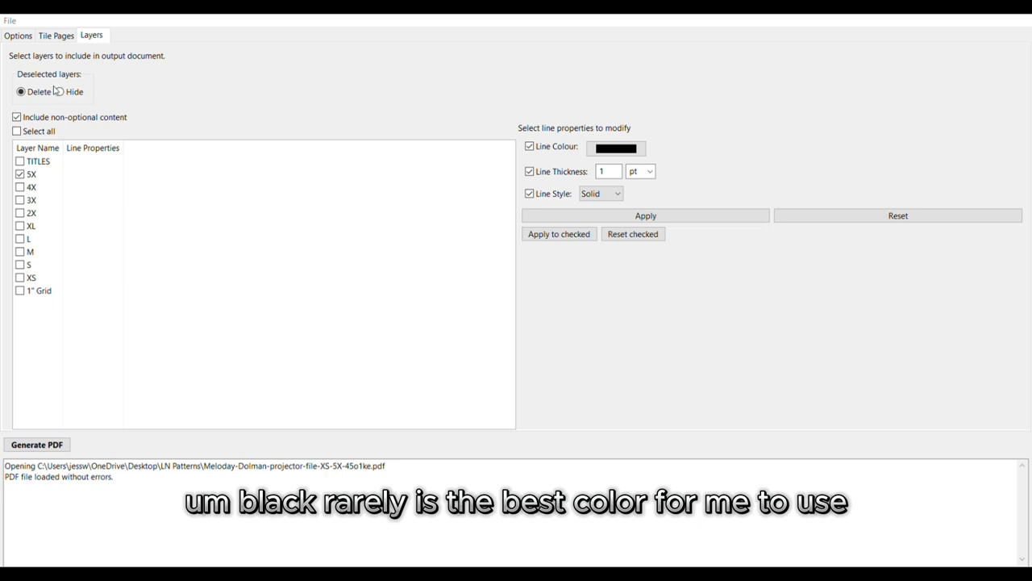
left_click(36, 227)
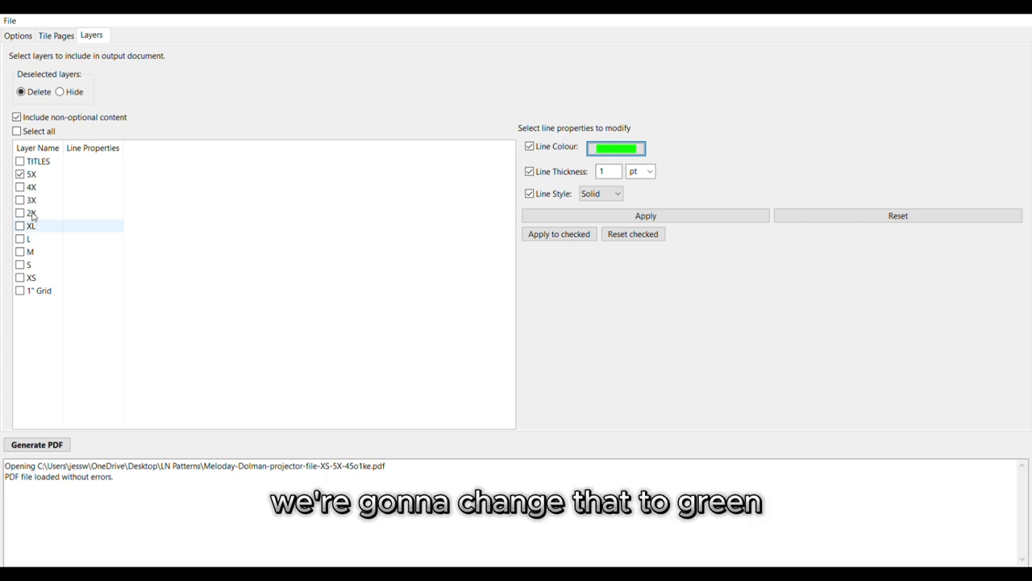
double_click(611, 169)
type("4")
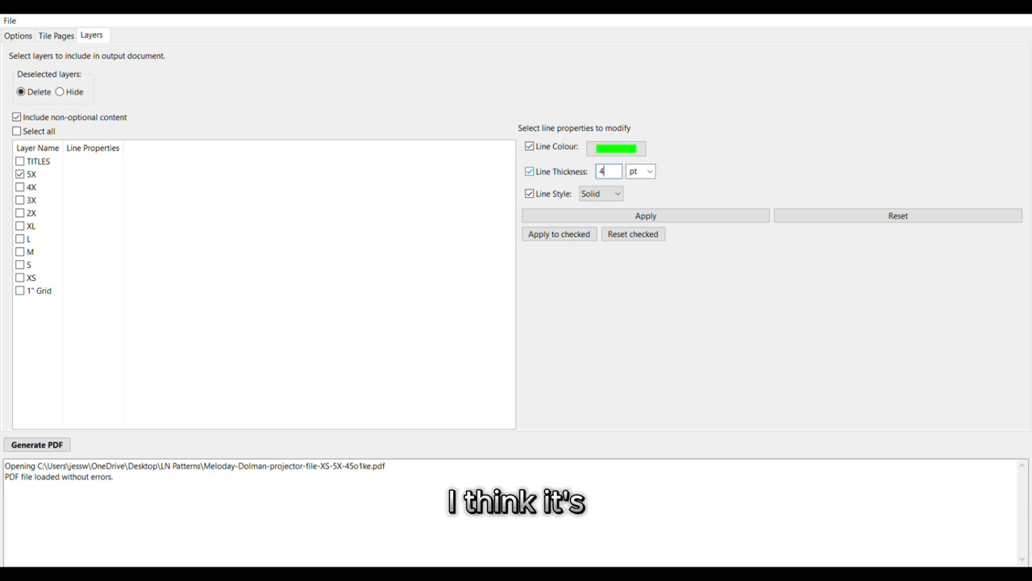
left_click(578, 233)
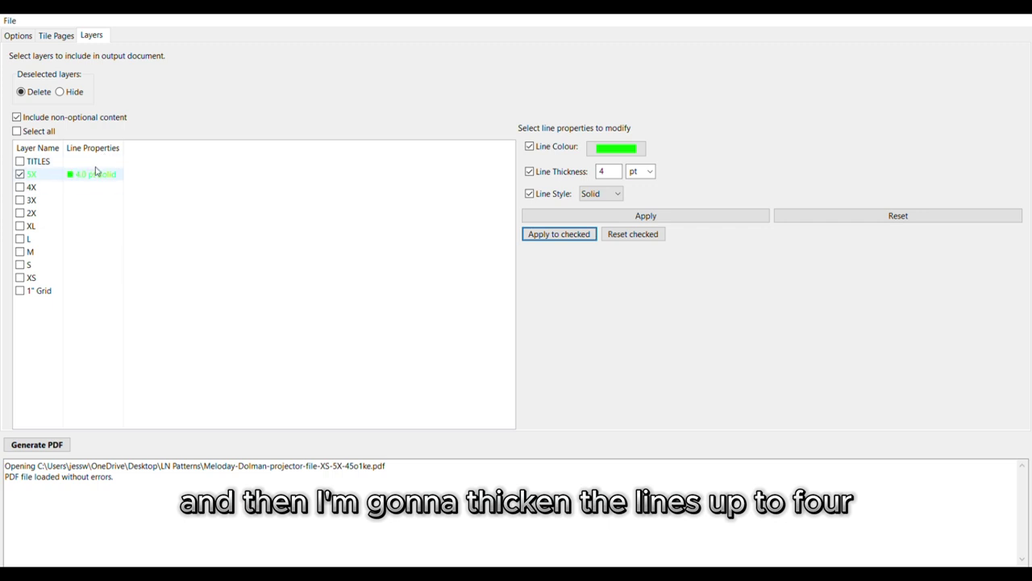
Exclude the 5X layer, include 4X and apply a magenta, 4 pt solid line to it
left_click(20, 174)
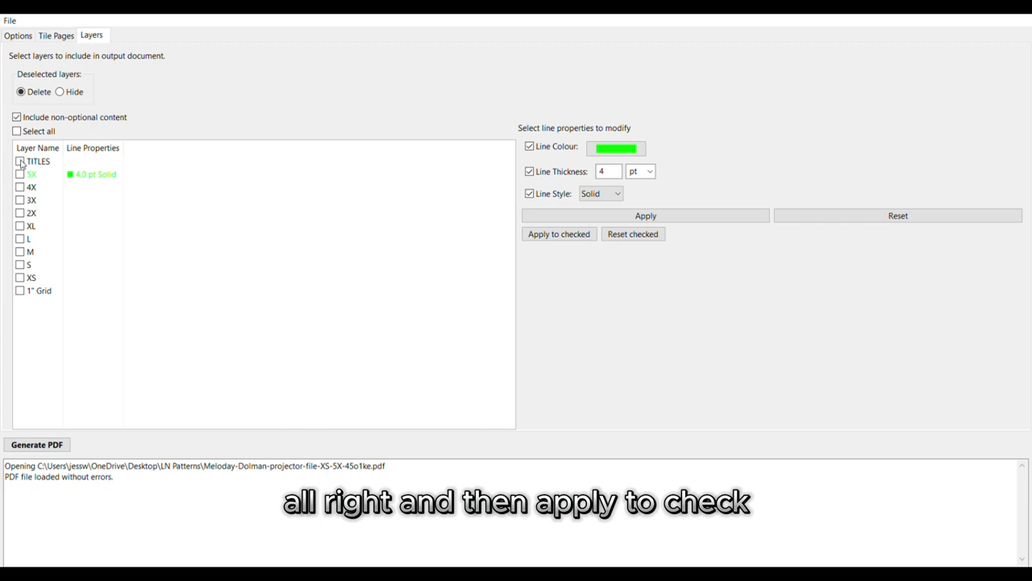
left_click(20, 186)
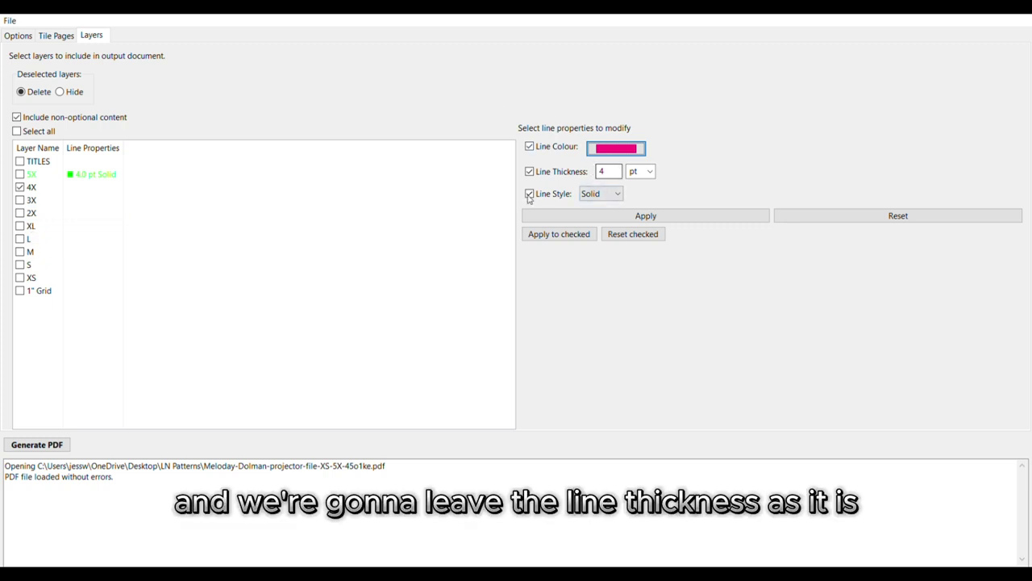
left_click(547, 233)
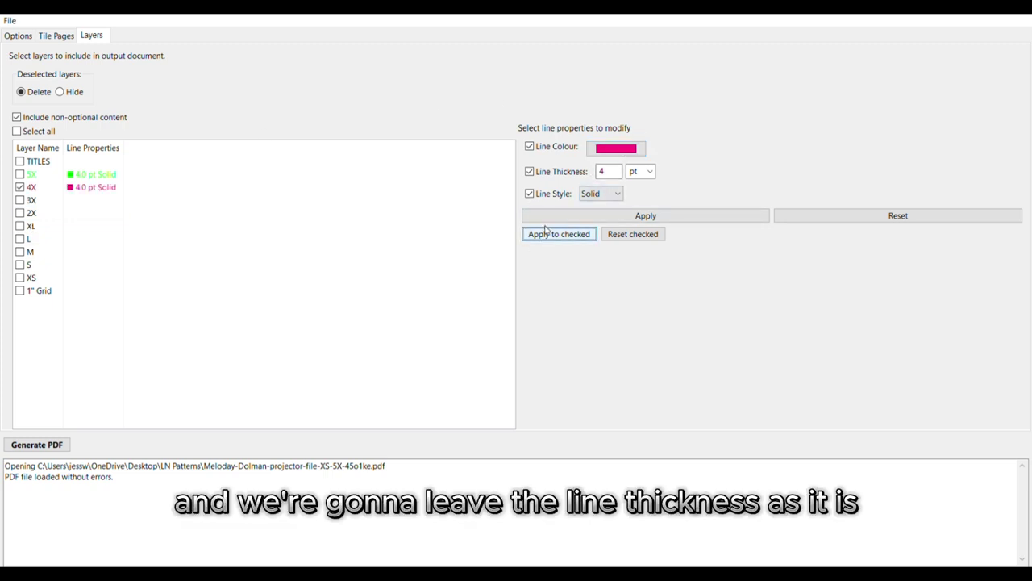
Include the 5X and TITLES layers alongside 4X and generate the output PDF
left_click(20, 172)
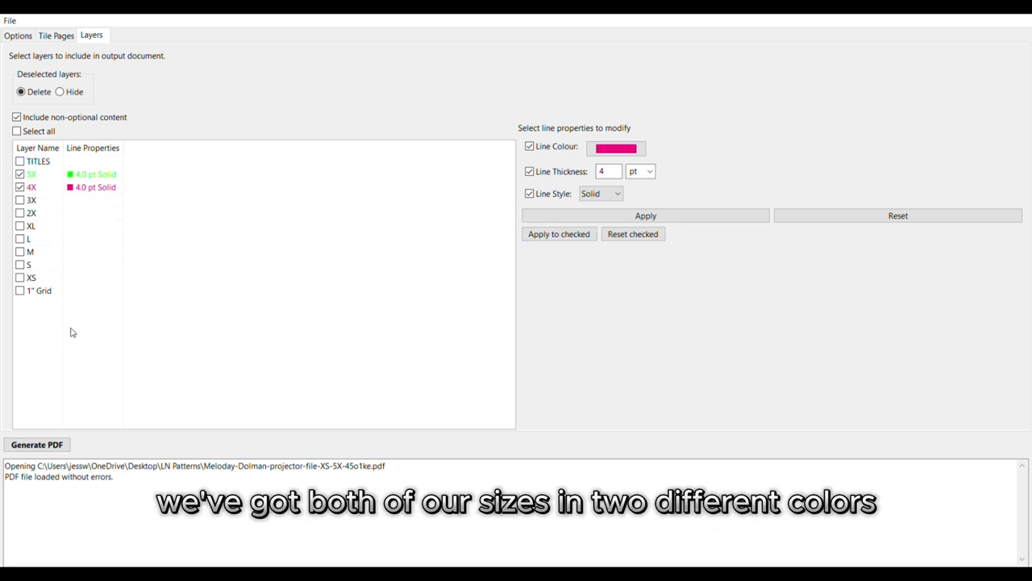
left_click(20, 161)
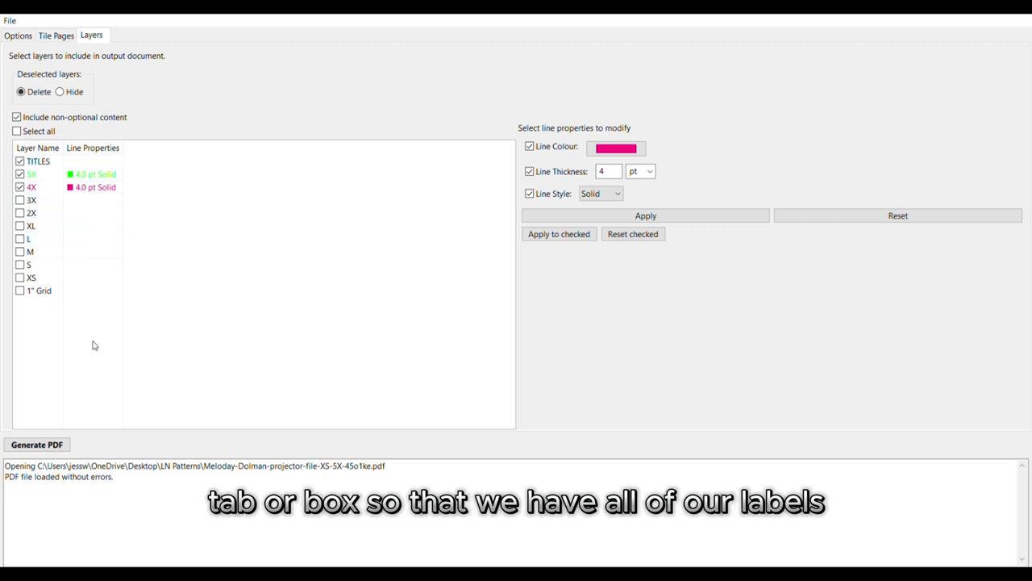
left_click(51, 437)
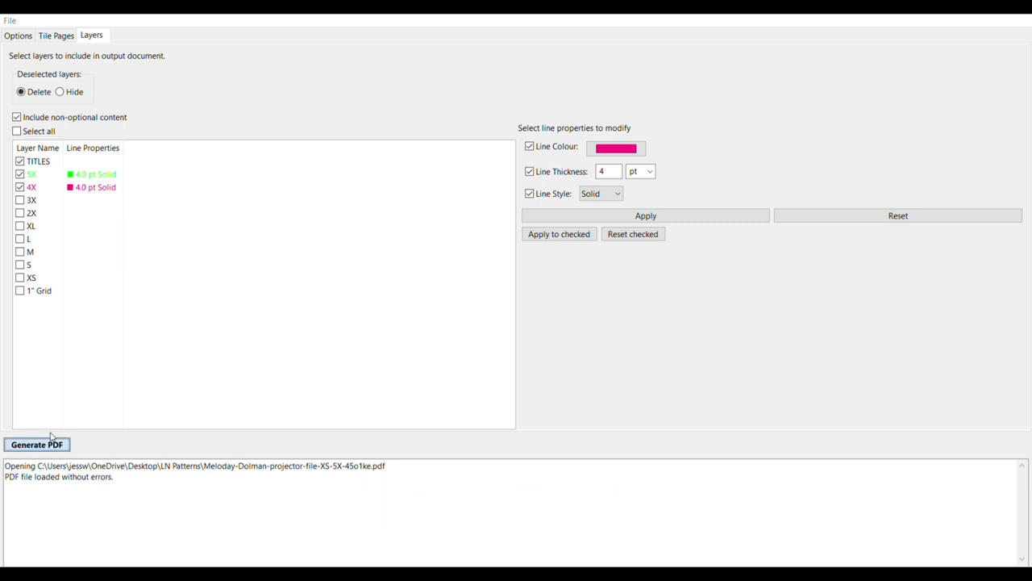
left_click(51, 437)
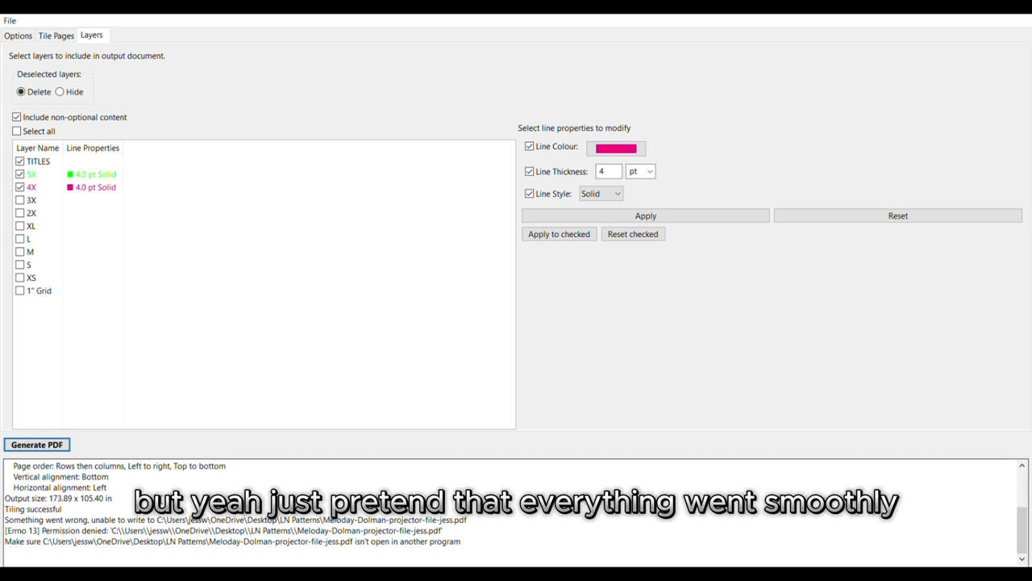
left_click(42, 445)
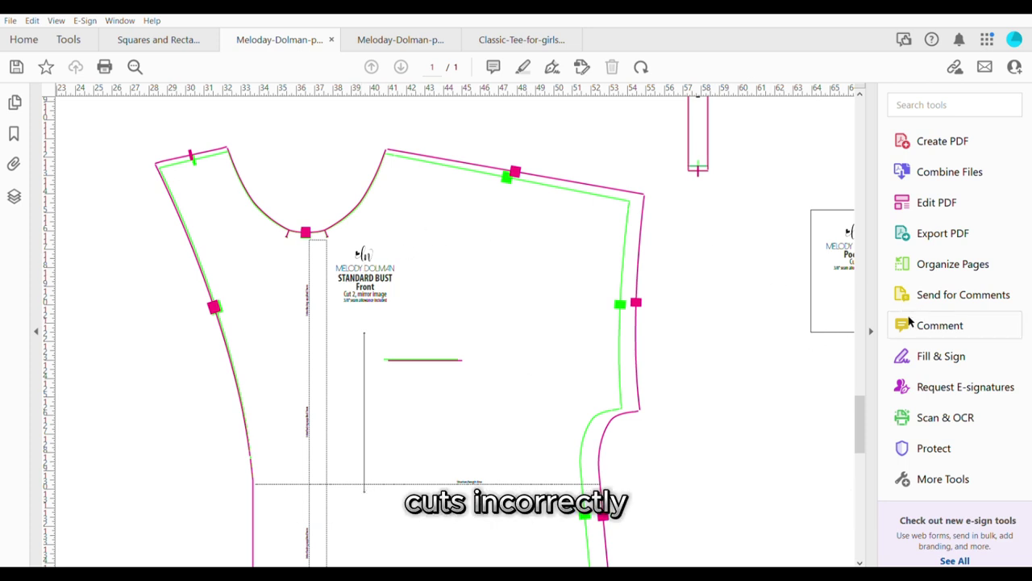
In the pattern PDF open in Adobe Acrobat, highlight the title text of the Standard Bust Front piece in yellow
left_click(940, 325)
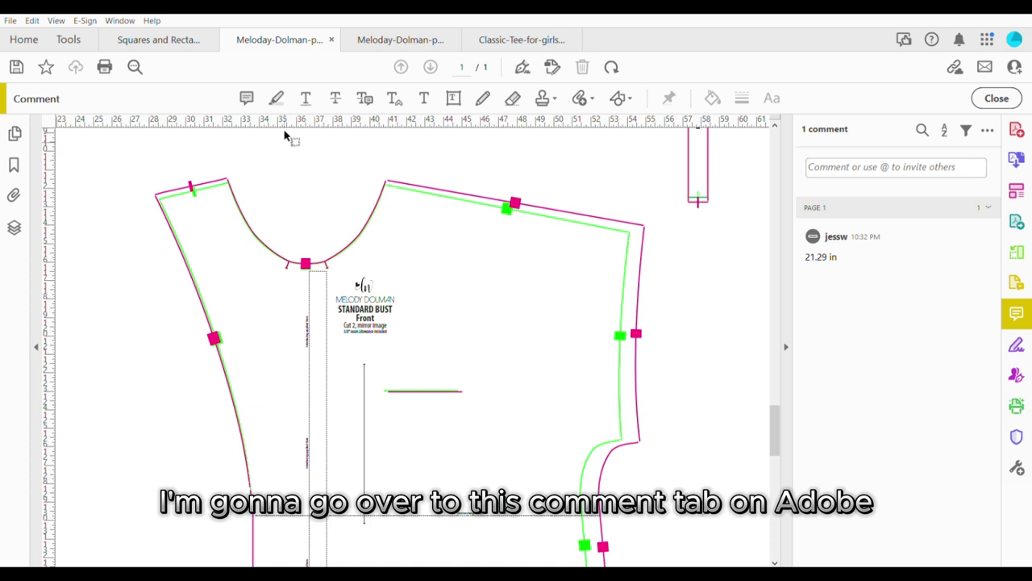
left_click(276, 97)
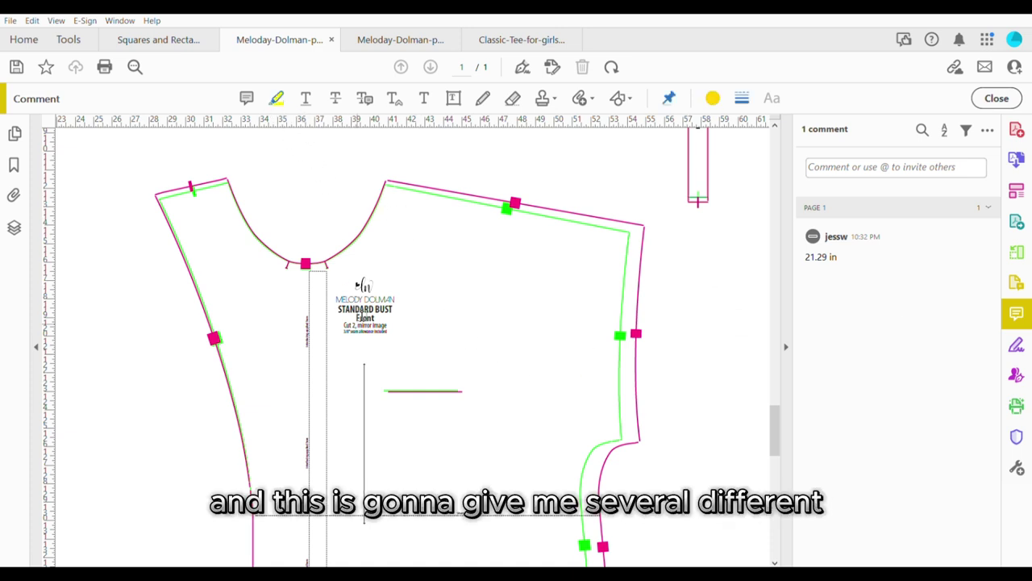
left_click_drag(337, 289, 398, 328)
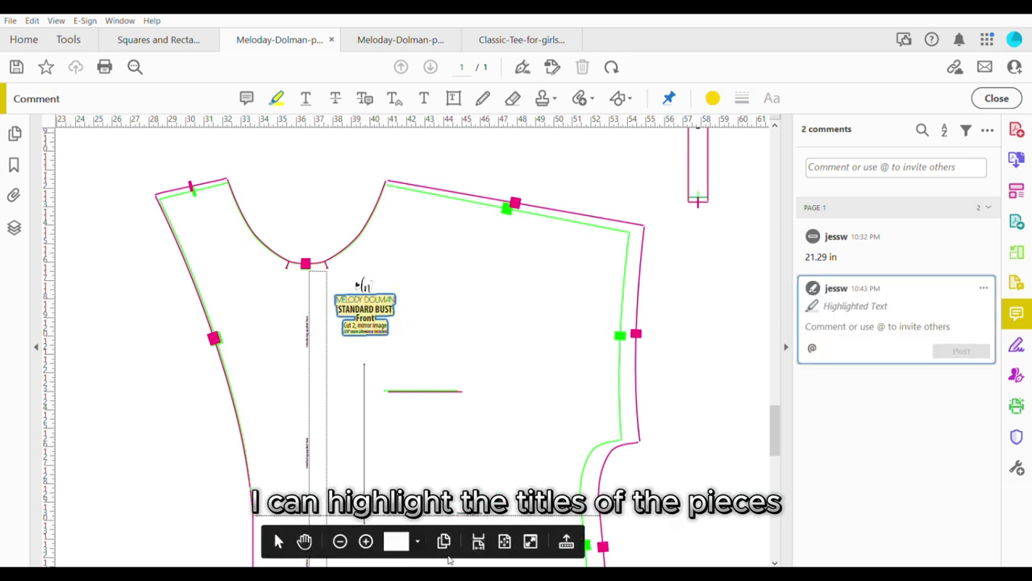
Highlight the title text on the Back piece and on the Cuff piece in yellow
left_click_drag(774, 427, 773, 297)
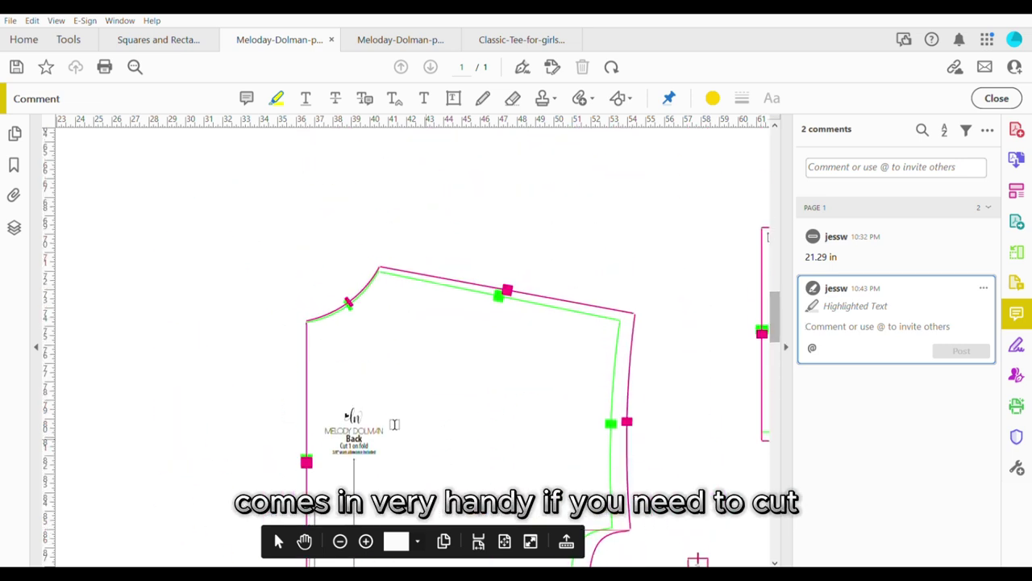
left_click_drag(330, 417, 385, 438)
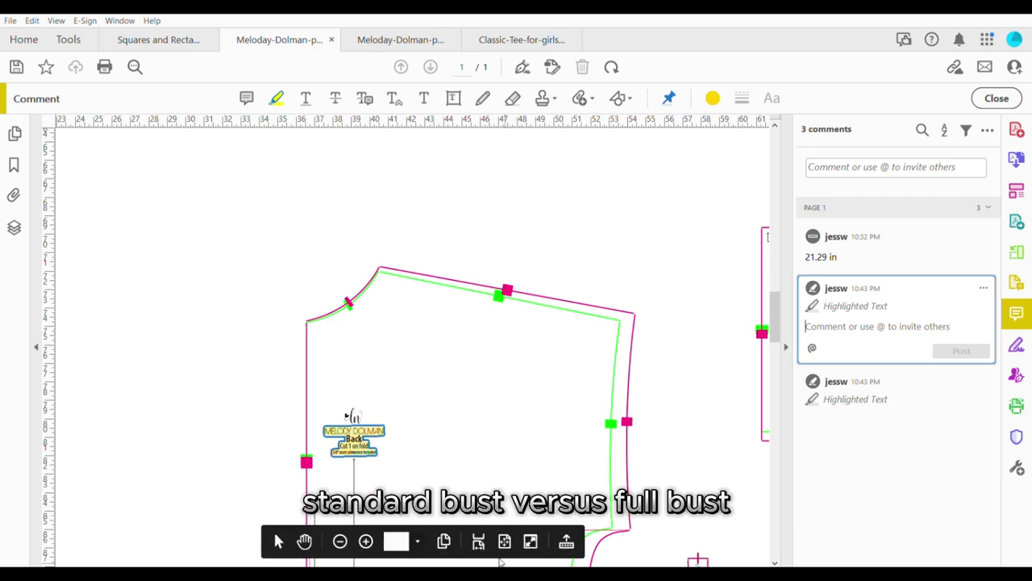
scroll(589, 545, "right", 5)
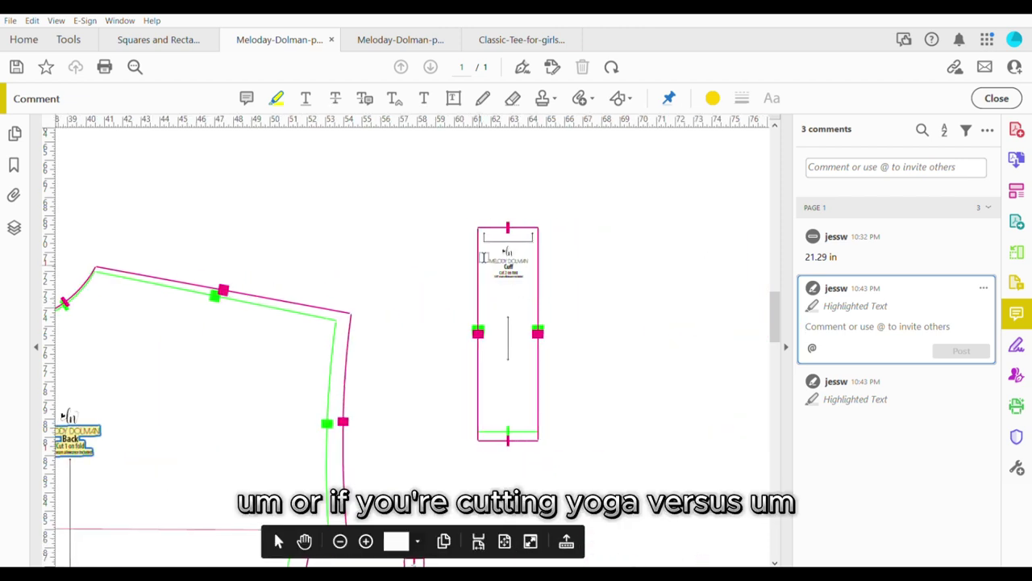
left_click_drag(498, 252, 538, 247)
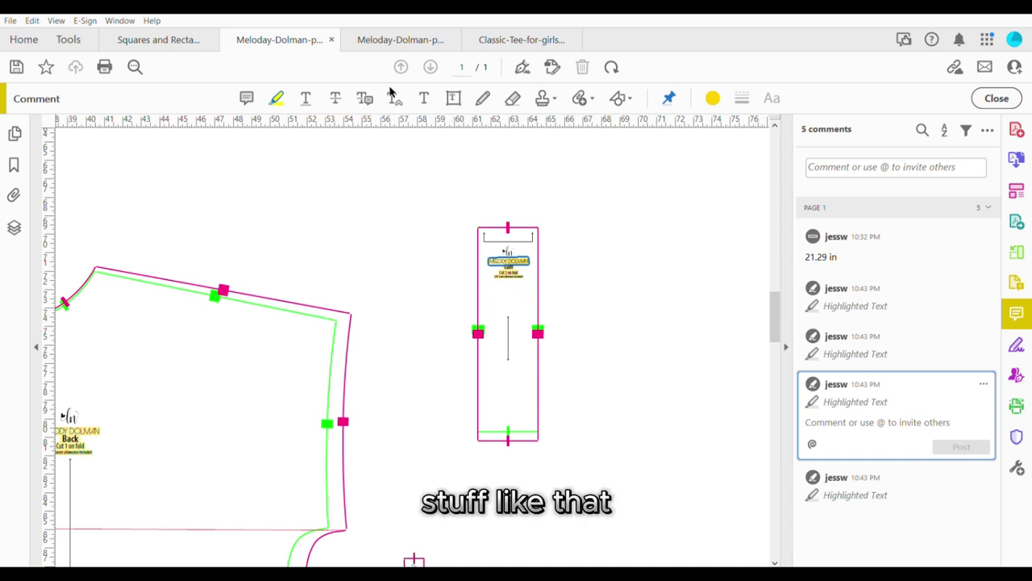
Add the text comment "cut 2" on the Cuff piece below its title
left_click(426, 97)
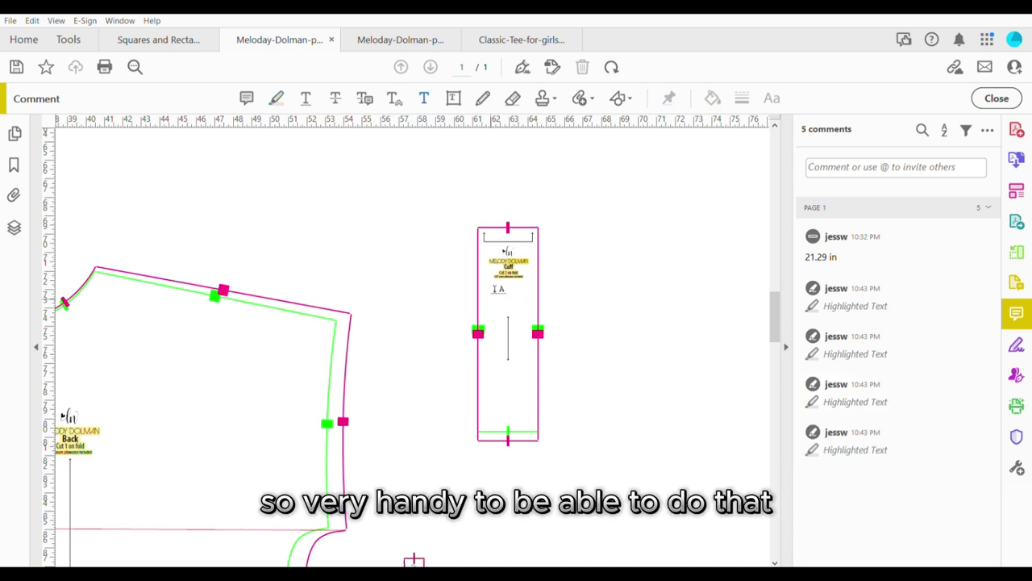
left_click(493, 292)
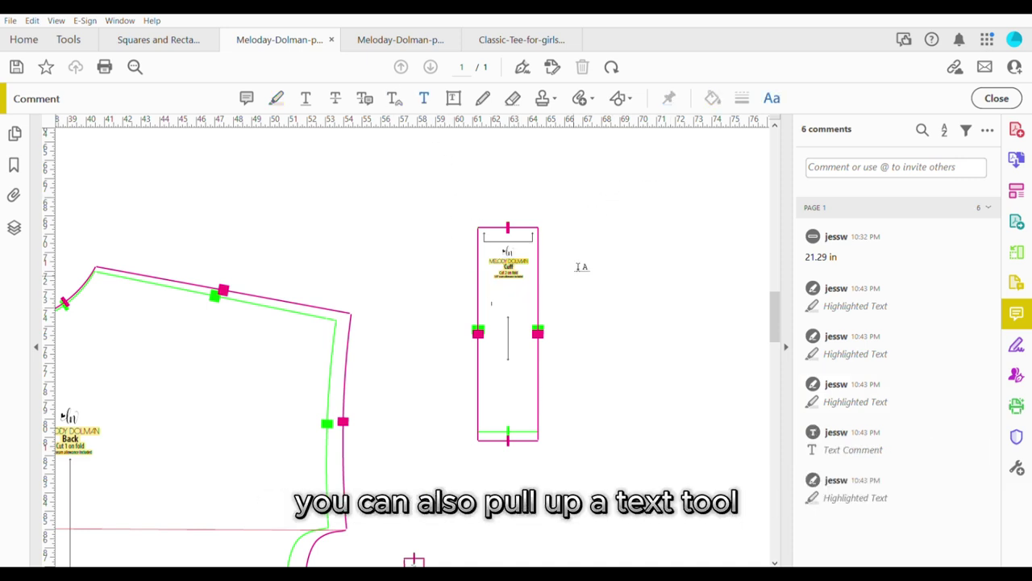
type("c")
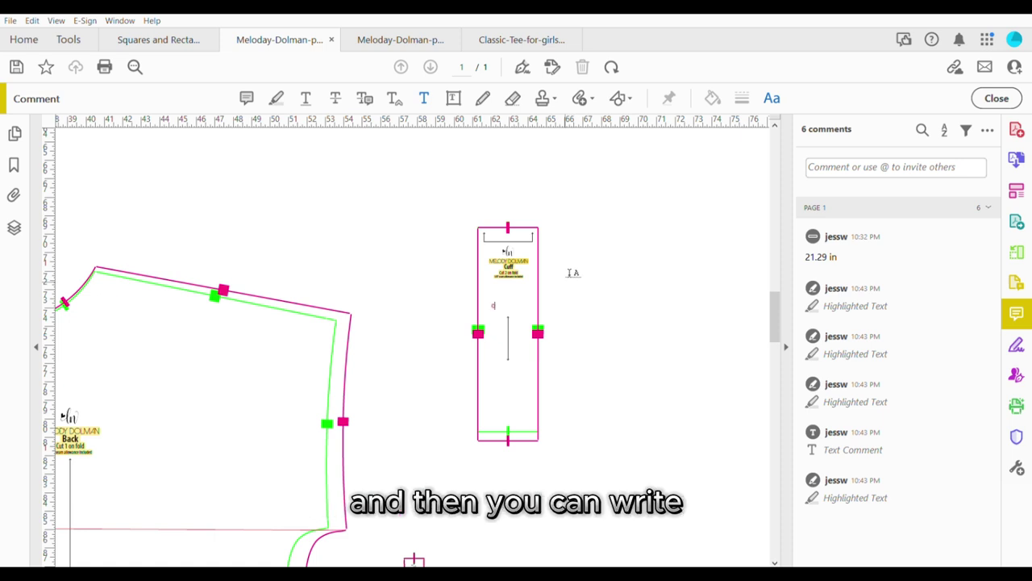
type("ut 2")
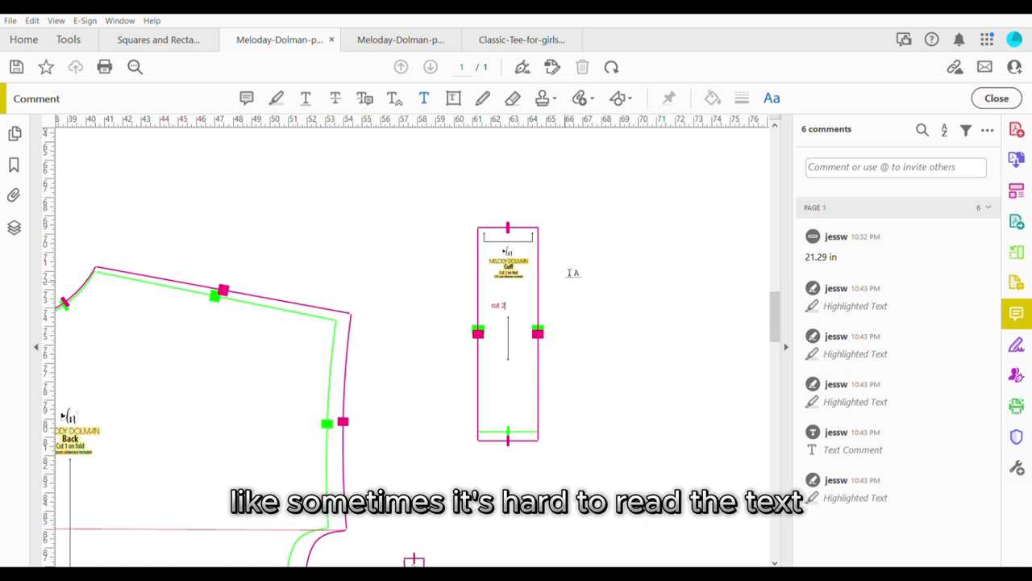
Locate the other Front piece near the top of the pattern page and activate the Pencil drawing tool
left_click_drag(774, 317, 774, 428)
mouse_move(299, 539)
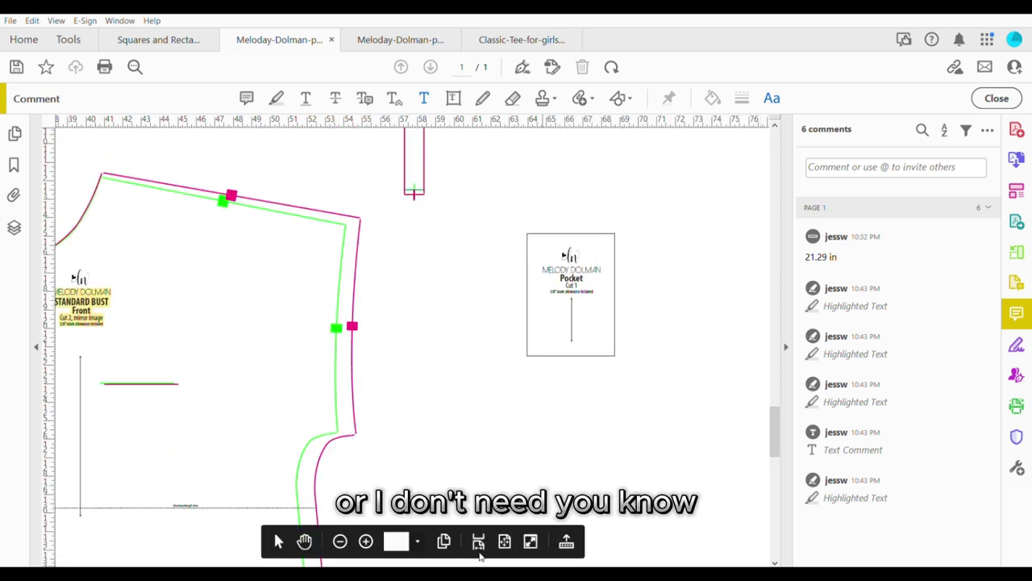
scroll(602, 551, "right", 5)
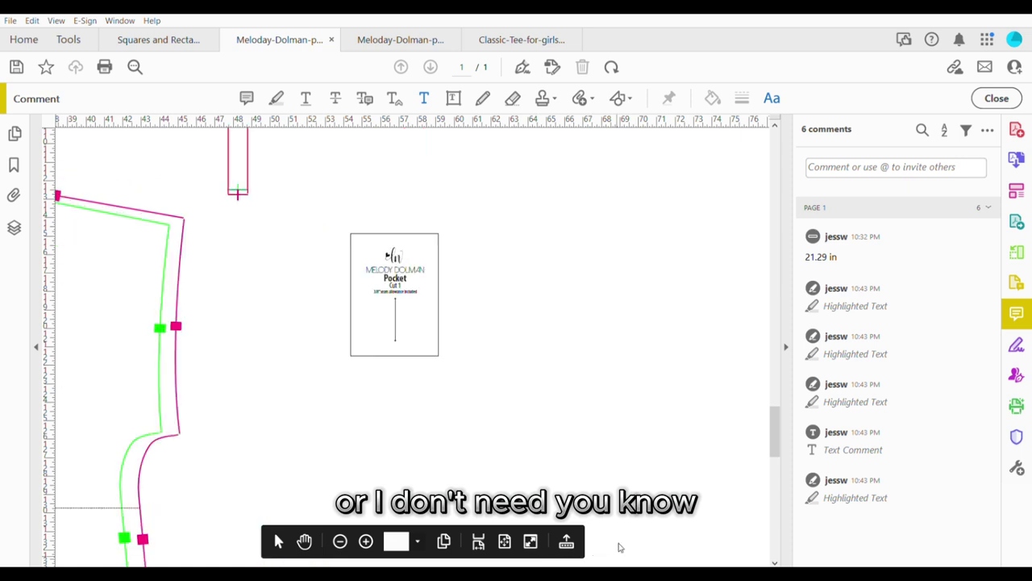
scroll(408, 559, "left", 8)
scroll(408, 559, "left", 8)
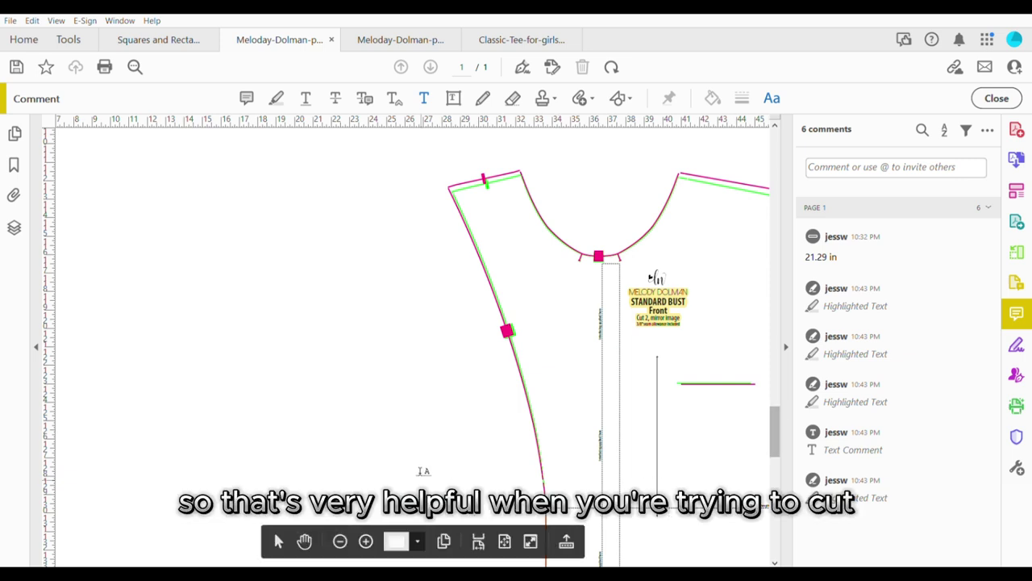
left_click(340, 541)
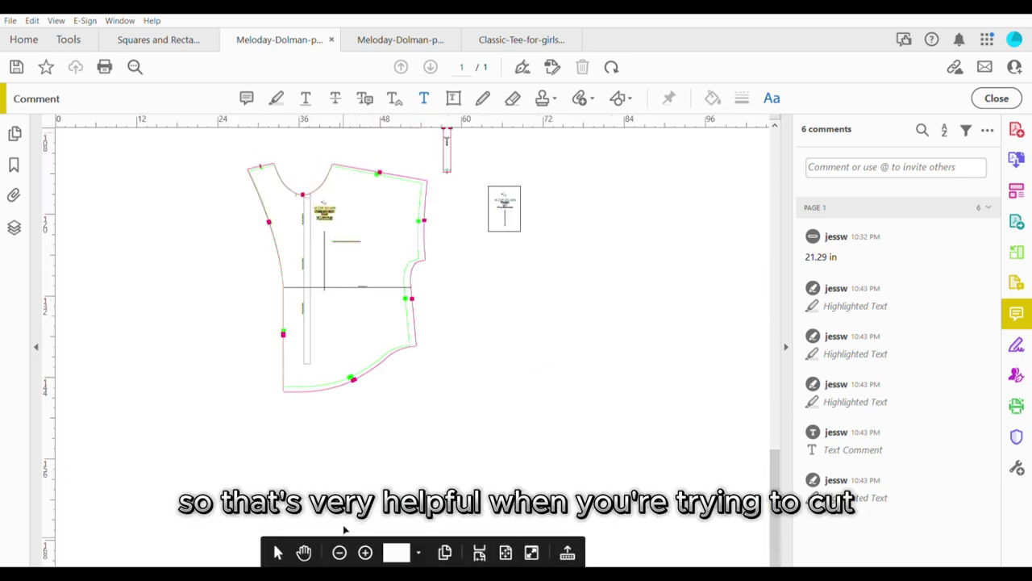
left_click_drag(771, 471, 754, 189)
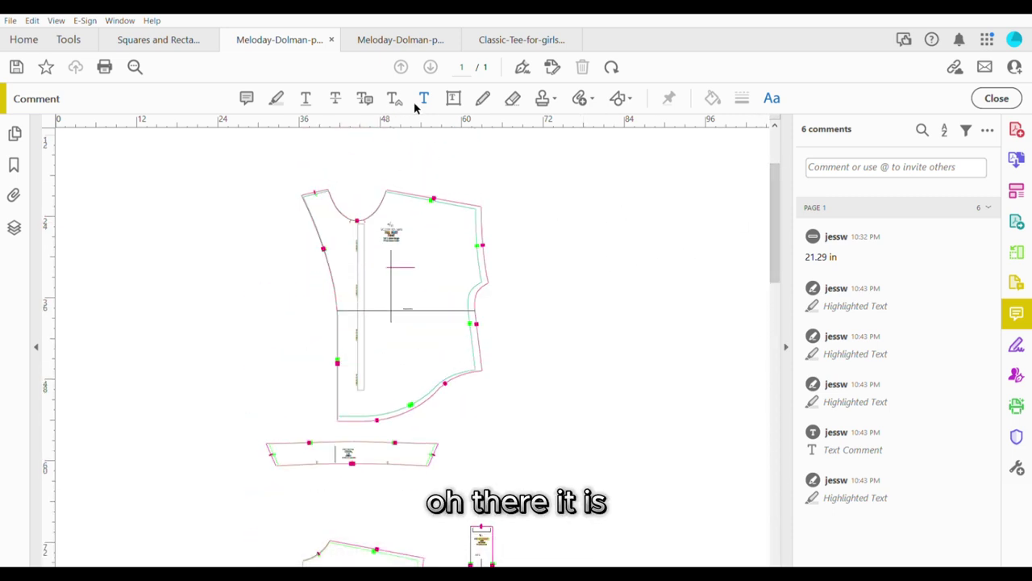
left_click(479, 90)
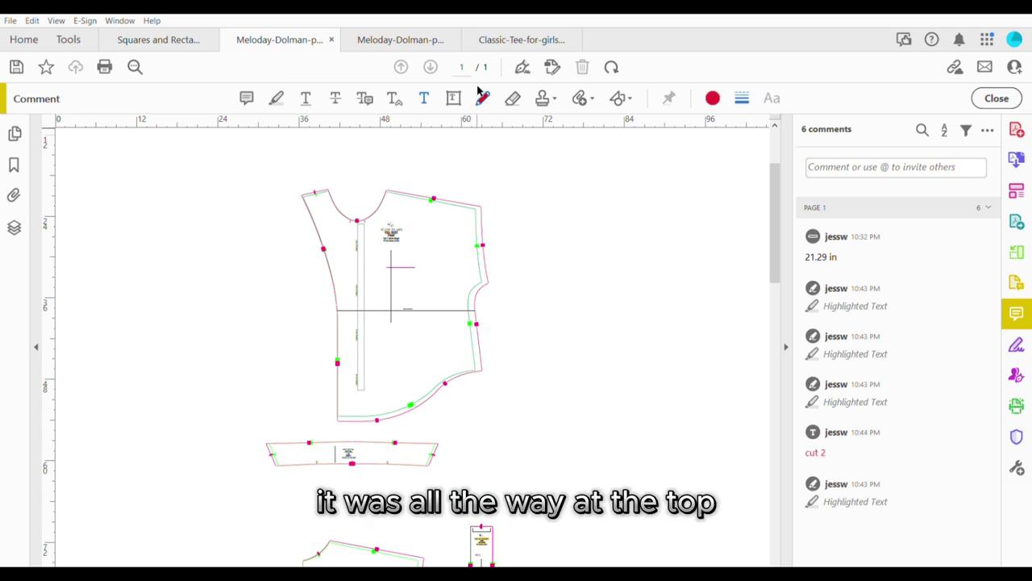